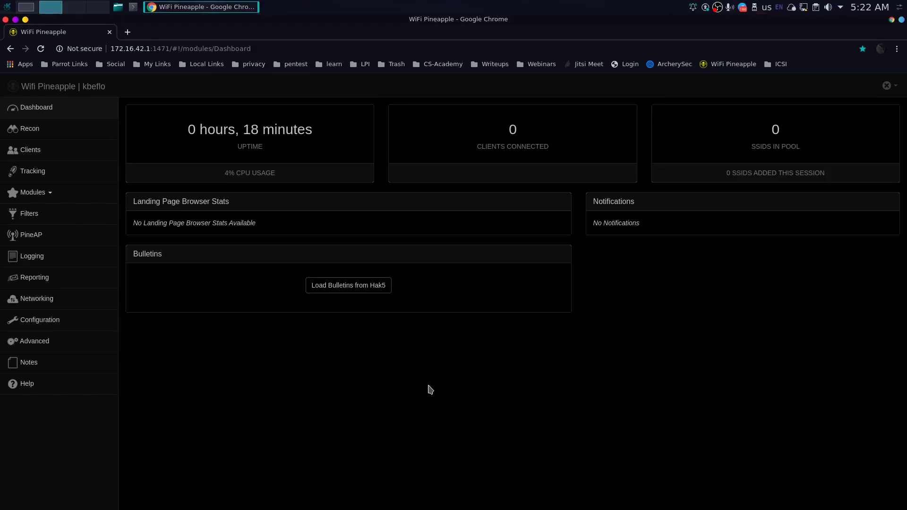
Step: Check Networking for client mode, load the Hak5 bulletins on the Dashboard, then open Konsole
{"action": "left_click", "coordinate": [57, 302]}
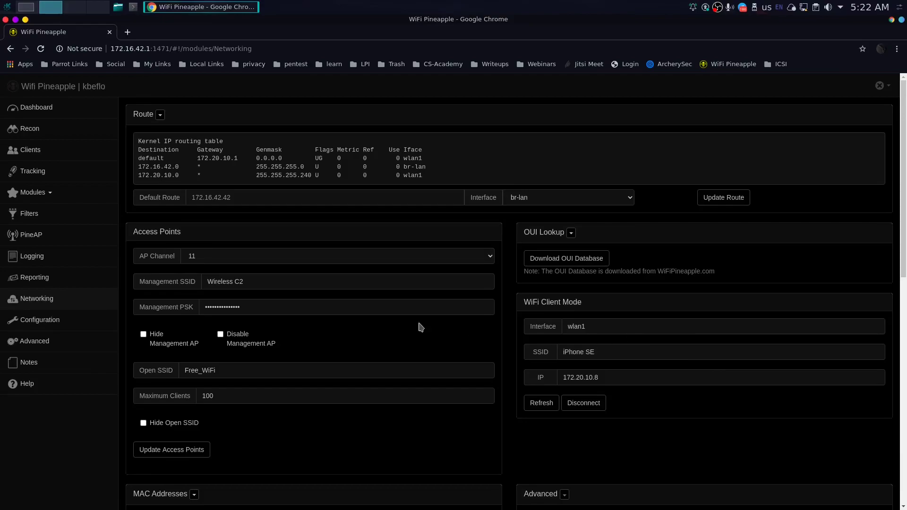
{"action": "left_click", "coordinate": [72, 113]}
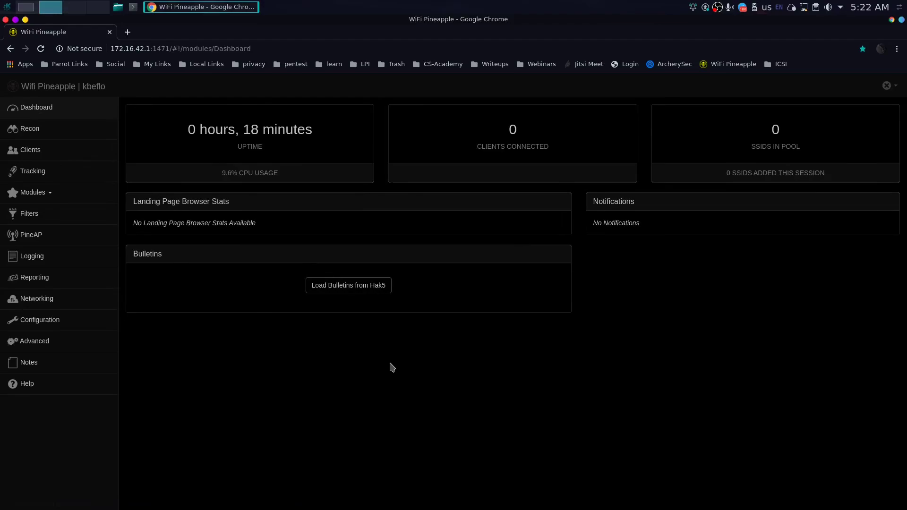
{"action": "left_click", "coordinate": [346, 287]}
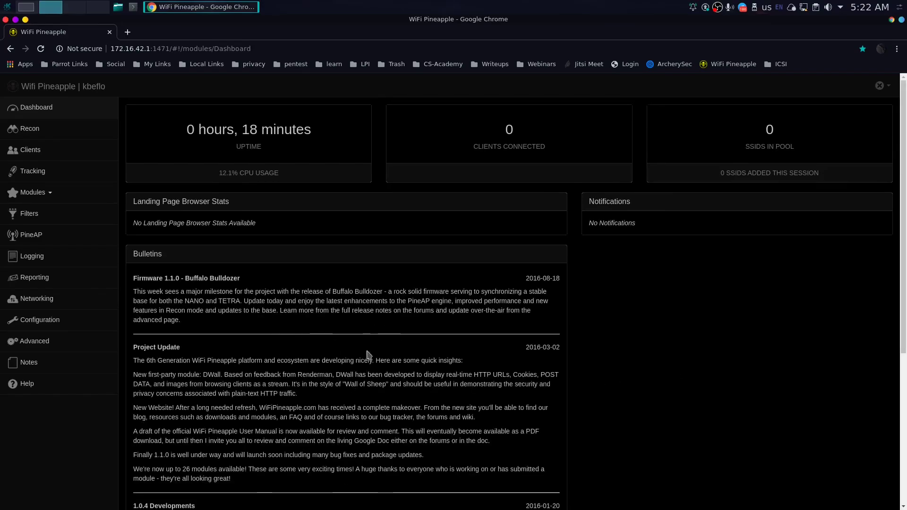
{"action": "left_click", "coordinate": [136, 7]}
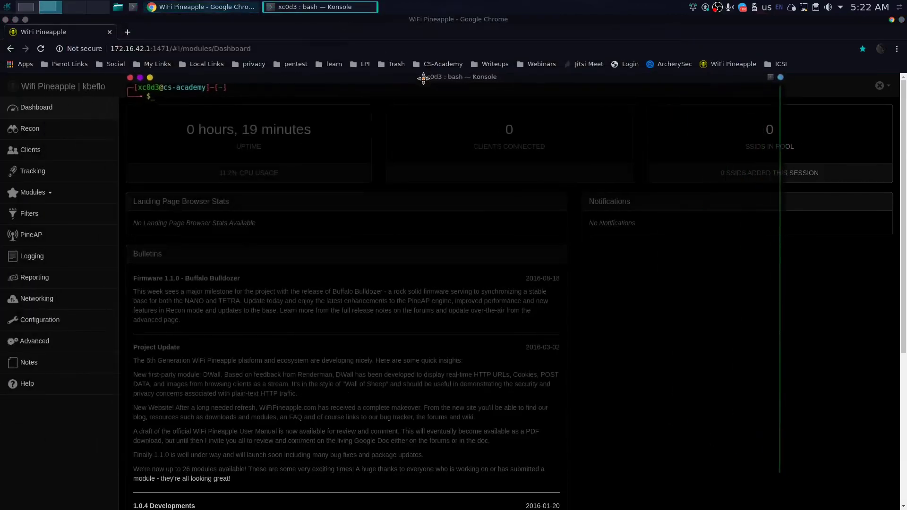
{"action": "type", "text": "ssh r"}
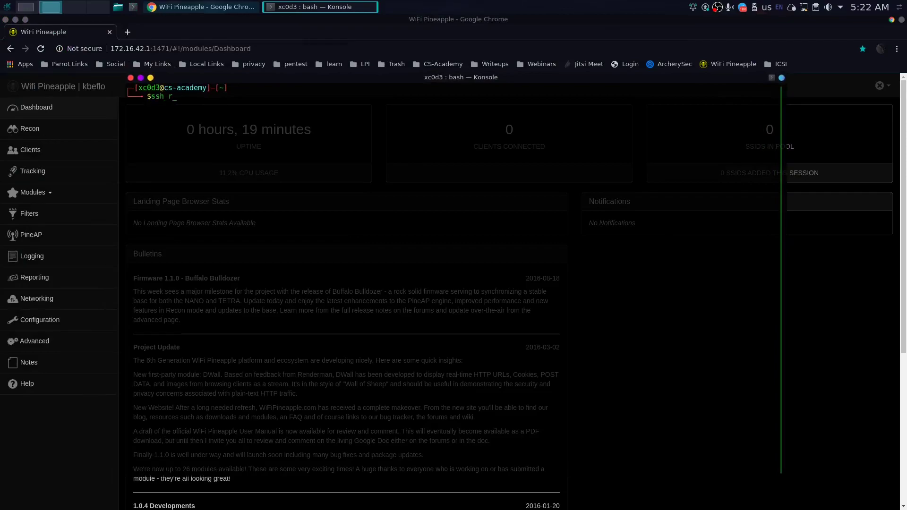
{"action": "type", "text": "oot@172.16.42.1"}
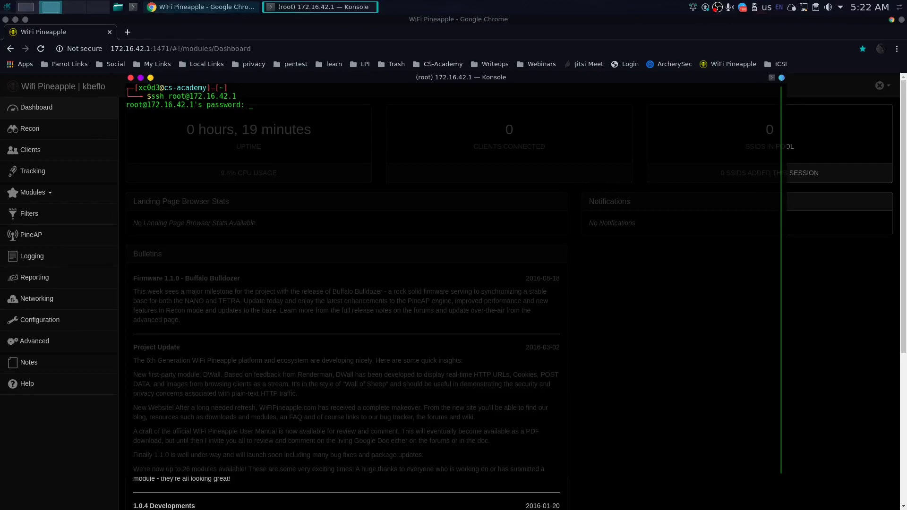
{"action": "key", "text": "Return"}
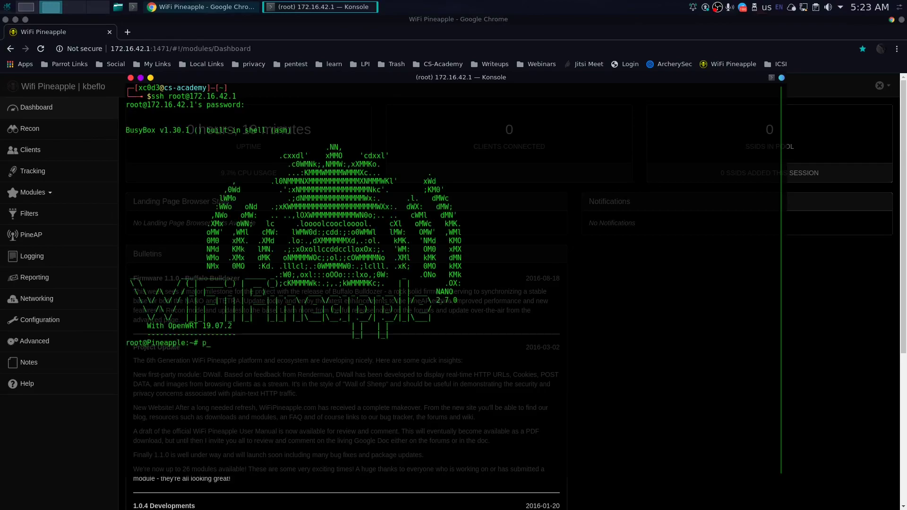
{"action": "type", "text": "ping www.google.com"}
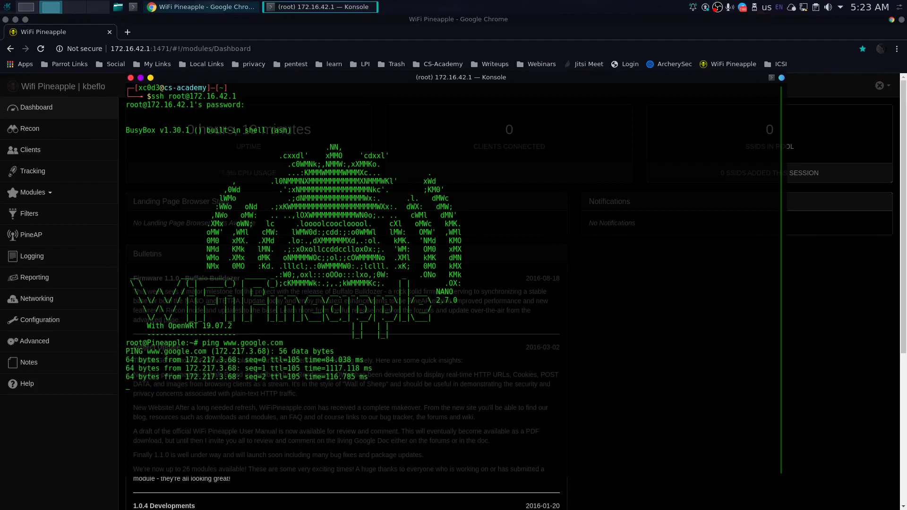
{"action": "key", "text": "ctrl+c"}
Step: Exit the SSH session and return to the Pineapple web interface
{"action": "type", "text": "e"}
{"action": "key", "text": "Return"}
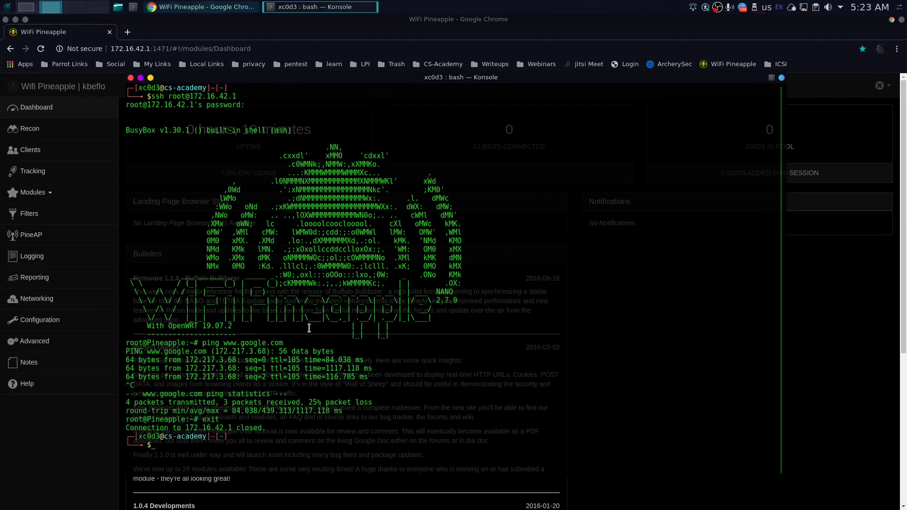
{"action": "left_click", "coordinate": [66, 465]}
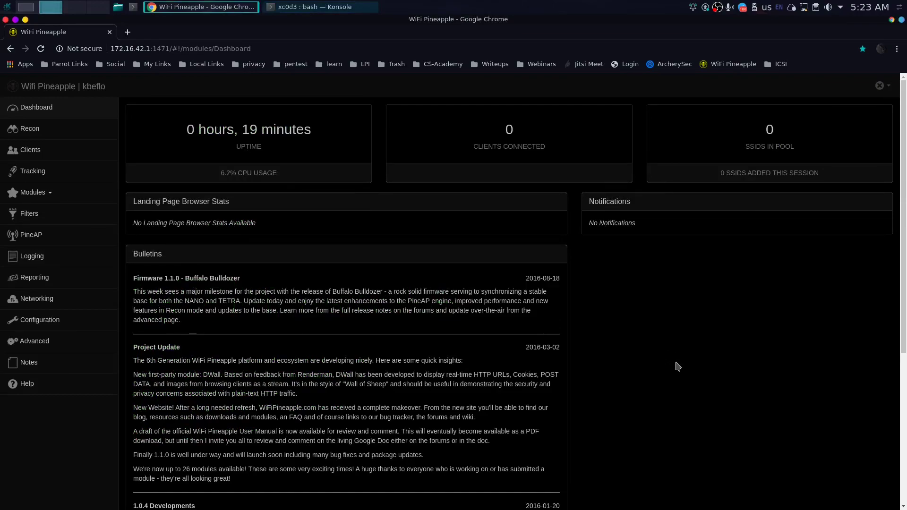
Step: In Modules > Manage Modules, fetch the module list from the Hak5 Community Repositories
{"action": "left_click", "coordinate": [37, 193]}
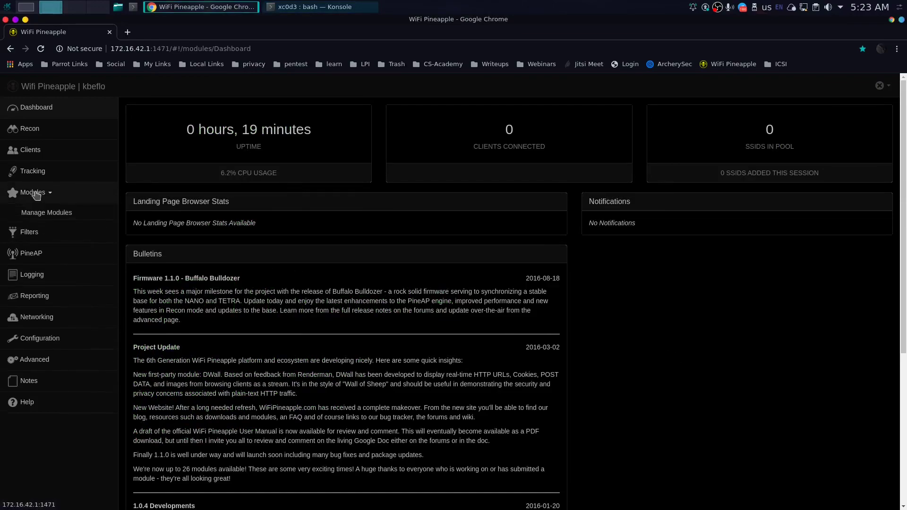
{"action": "left_click", "coordinate": [71, 218]}
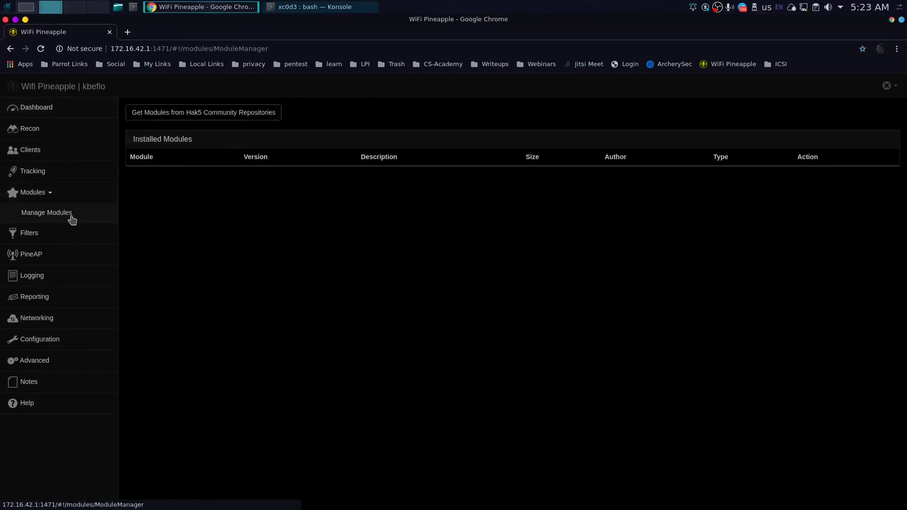
{"action": "left_click", "coordinate": [223, 118]}
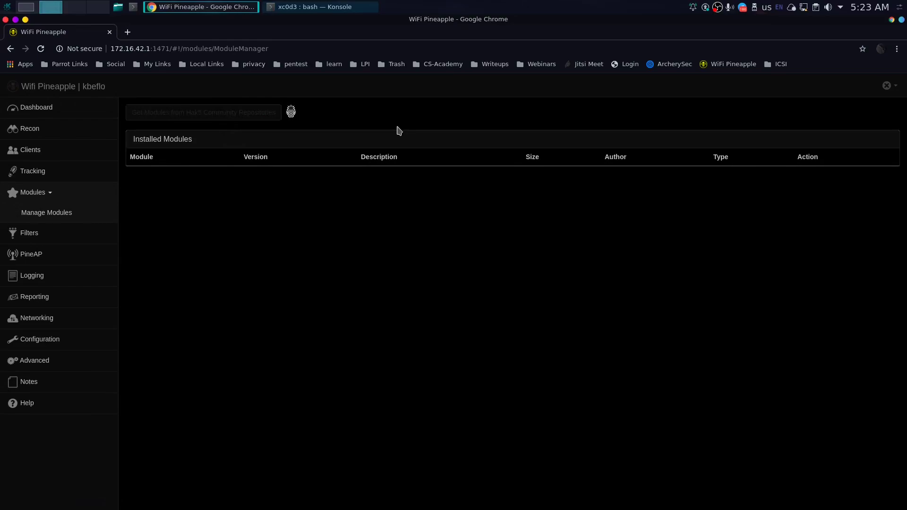
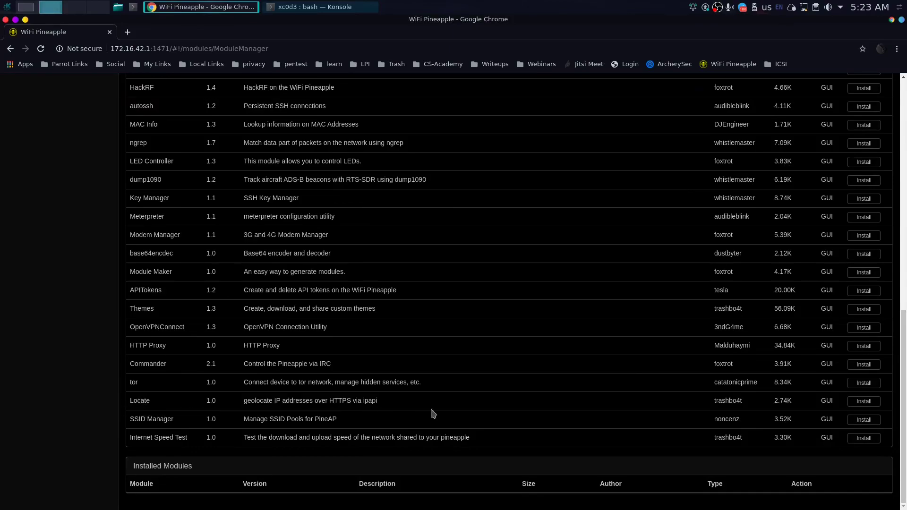
Step: Install the Locate module to the SD card and open its page, focusing the empty IP field
{"action": "left_click", "coordinate": [865, 405]}
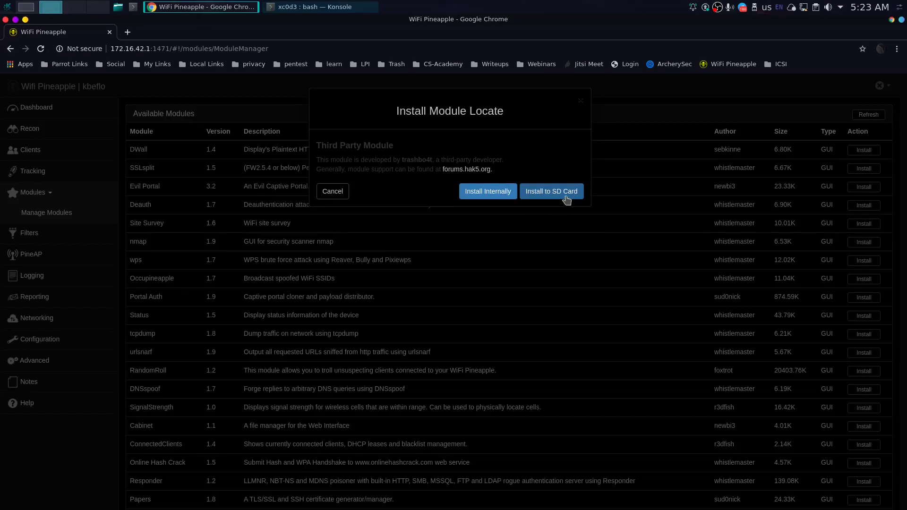
{"action": "left_click", "coordinate": [567, 198]}
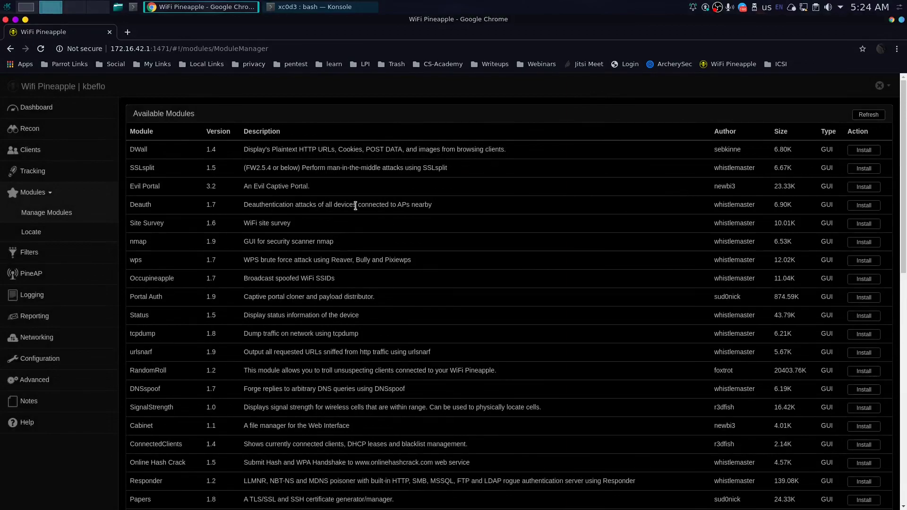
{"action": "left_click", "coordinate": [35, 233]}
{"action": "left_click", "coordinate": [368, 140]}
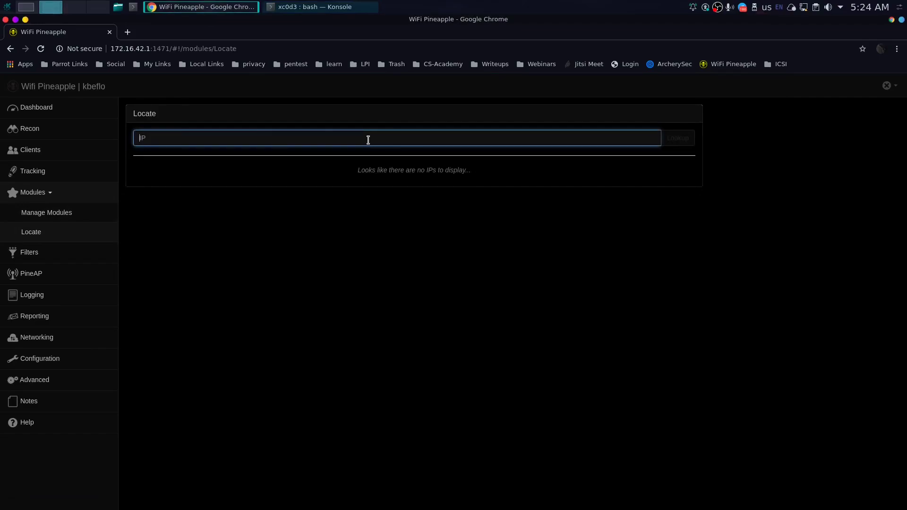
{"action": "left_click", "coordinate": [339, 6]}
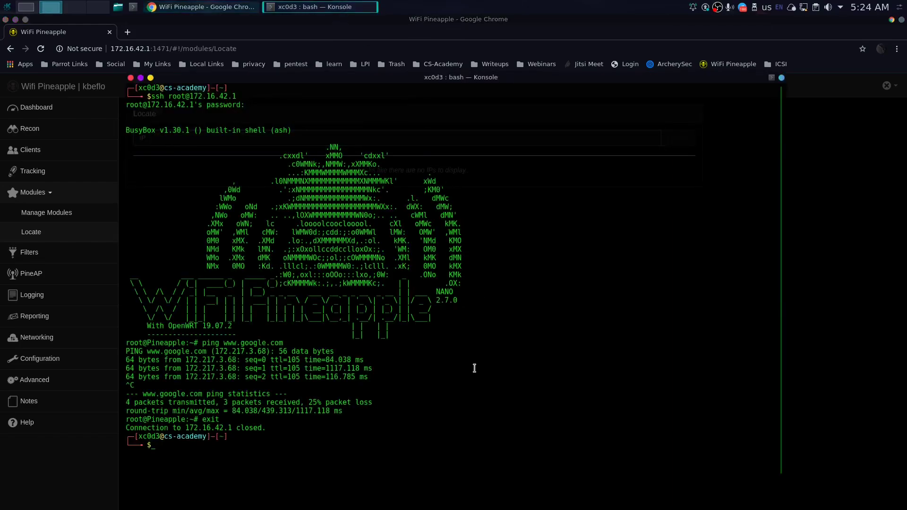
{"action": "type", "text": "./scripts/myip.sh"}
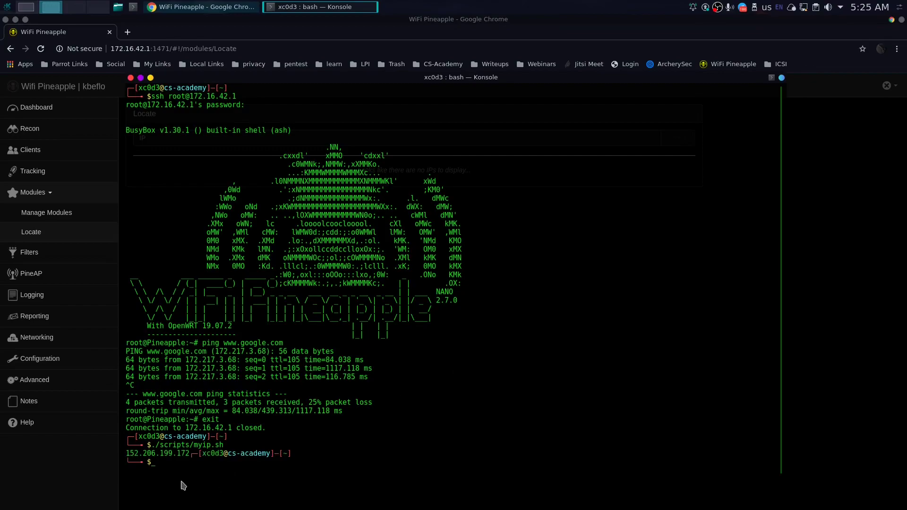
{"action": "double_click", "coordinate": [163, 453]}
{"action": "right_click", "coordinate": [160, 454]}
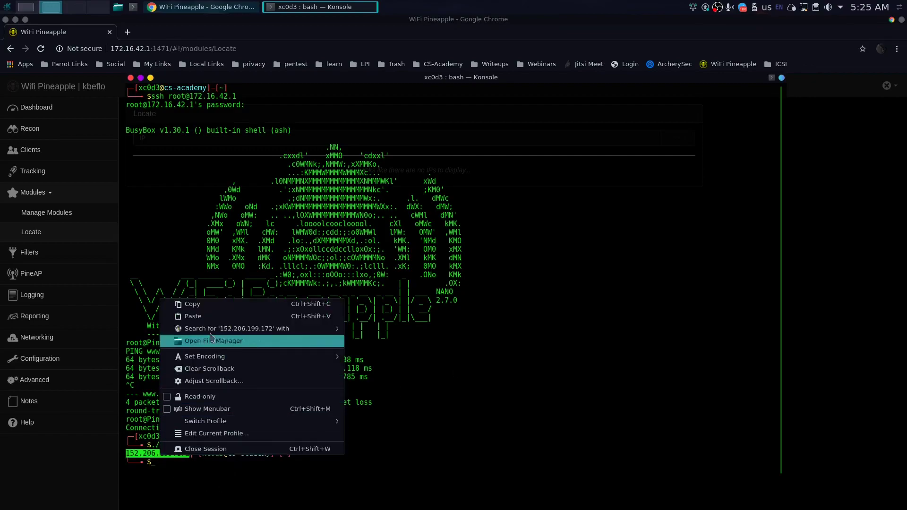
{"action": "left_click", "coordinate": [219, 311]}
{"action": "key", "text": "alt+Tab"}
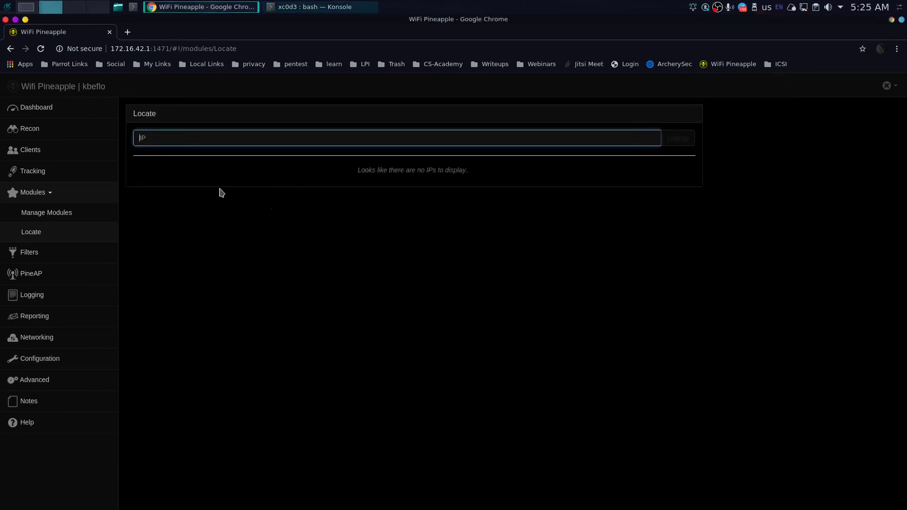
{"action": "right_click", "coordinate": [228, 137]}
{"action": "left_click", "coordinate": [265, 198]}
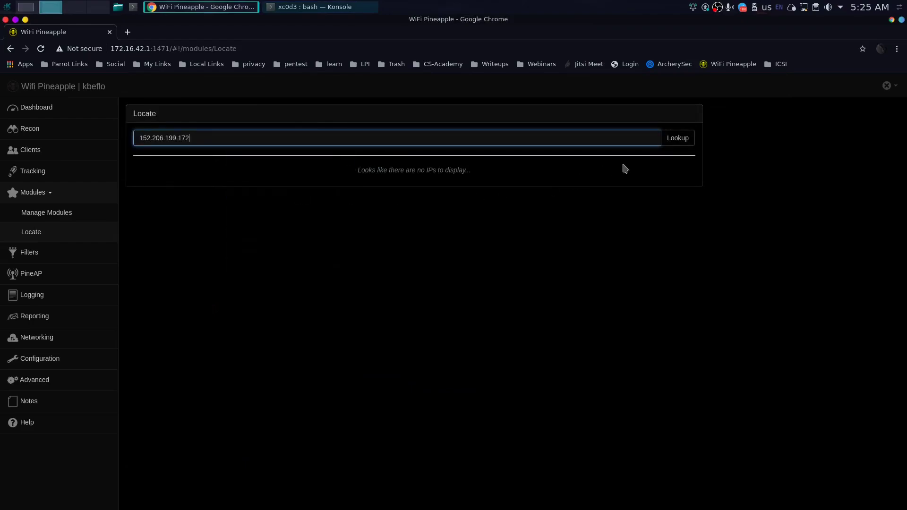
{"action": "left_click", "coordinate": [681, 139]}
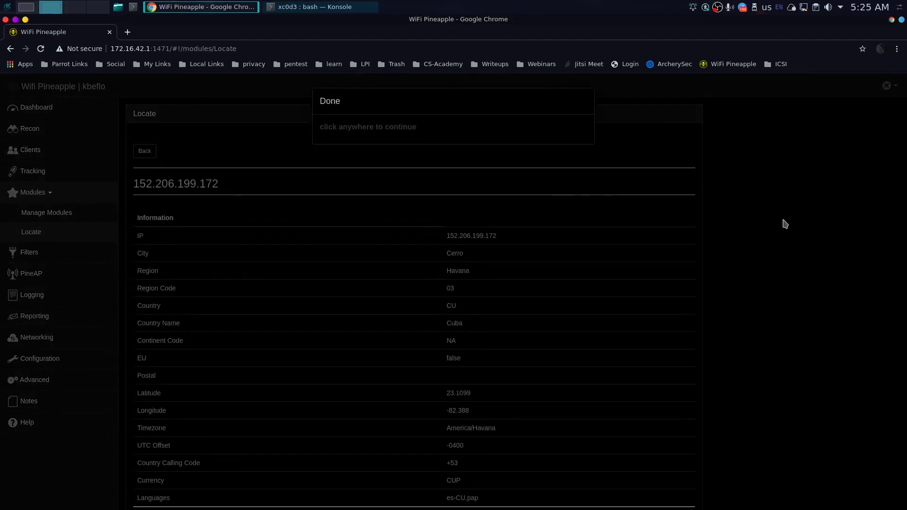
Step: Read the results: city Cerro, region Havana, latitude 23.1099, longitude -82.388
{"action": "left_click", "coordinate": [501, 236]}
{"action": "left_click_drag", "start_coordinate": [501, 236], "coordinate": [444, 254]}
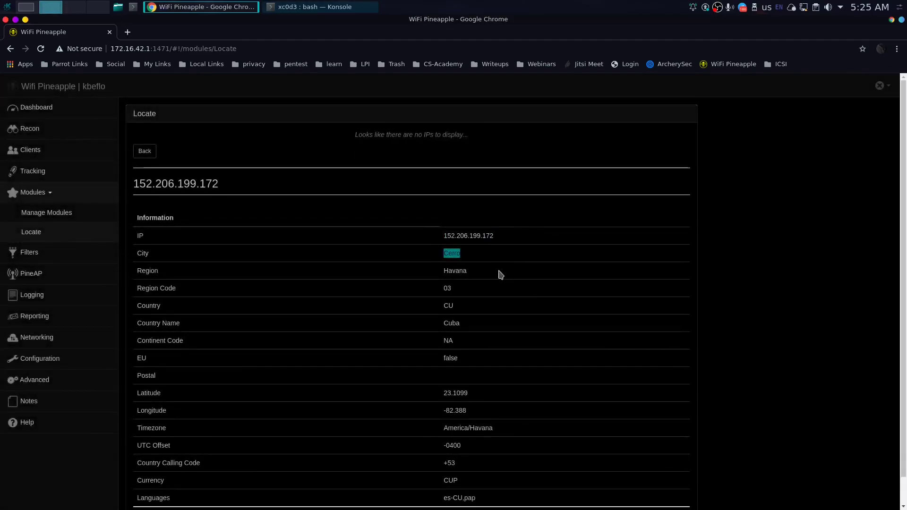
{"action": "left_click_drag", "start_coordinate": [472, 273], "coordinate": [443, 271]}
{"action": "scroll", "coordinate": [494, 307], "scroll_direction": "down", "scroll_amount": 1}
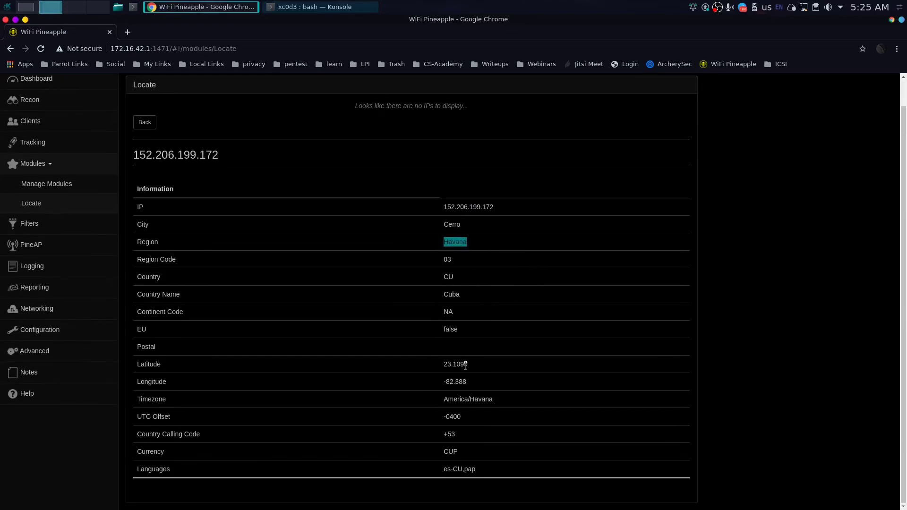
{"action": "left_click_drag", "start_coordinate": [471, 366], "coordinate": [442, 381]}
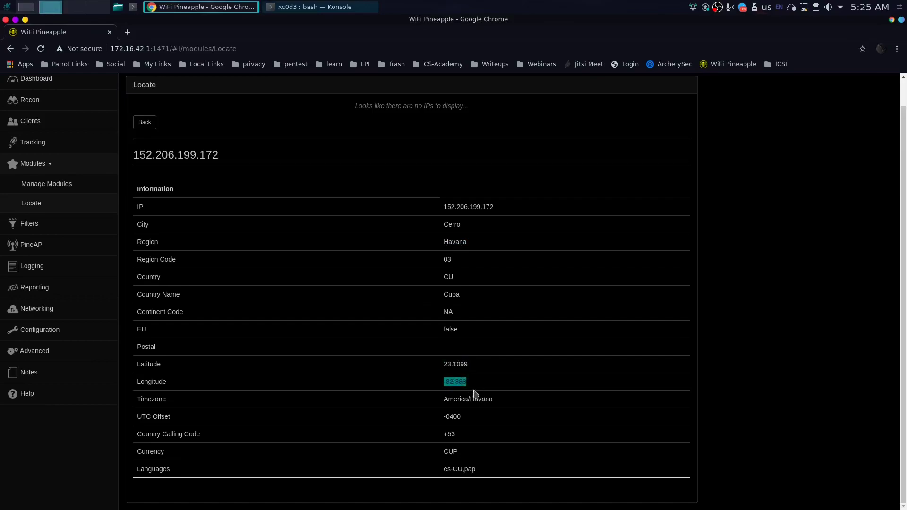
{"action": "double_click", "coordinate": [450, 363]}
{"action": "double_click", "coordinate": [455, 382]}
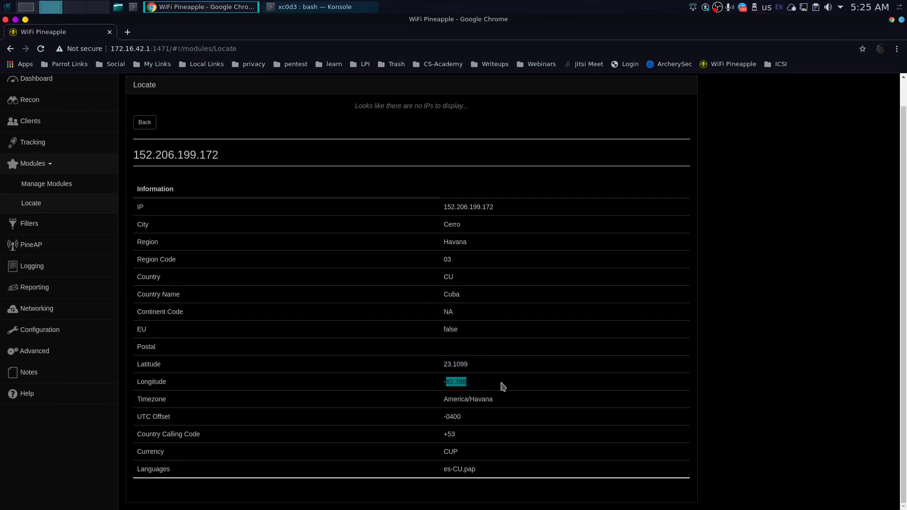